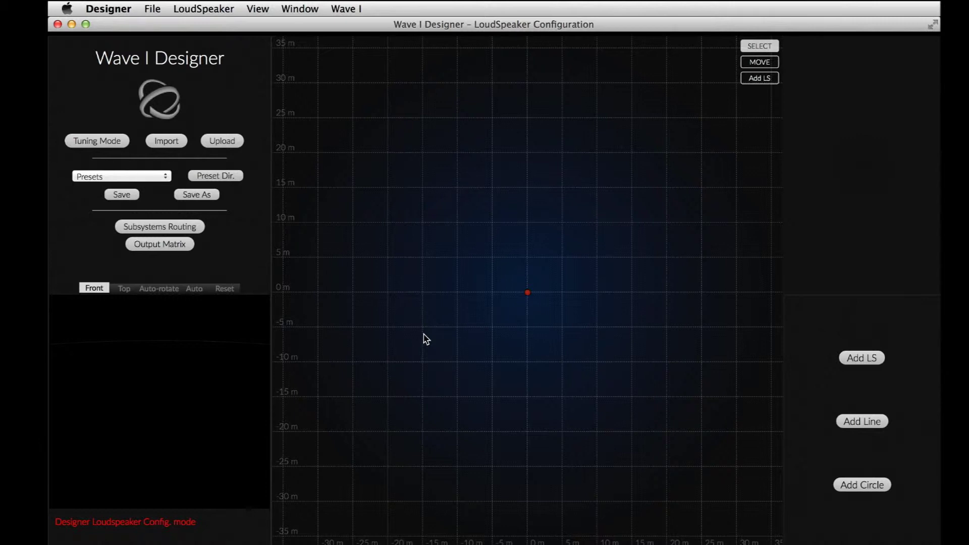
- Enter tuning mode and import the speaker configuration of 31 loudspeakers in 4 subsystems
click(102, 144)
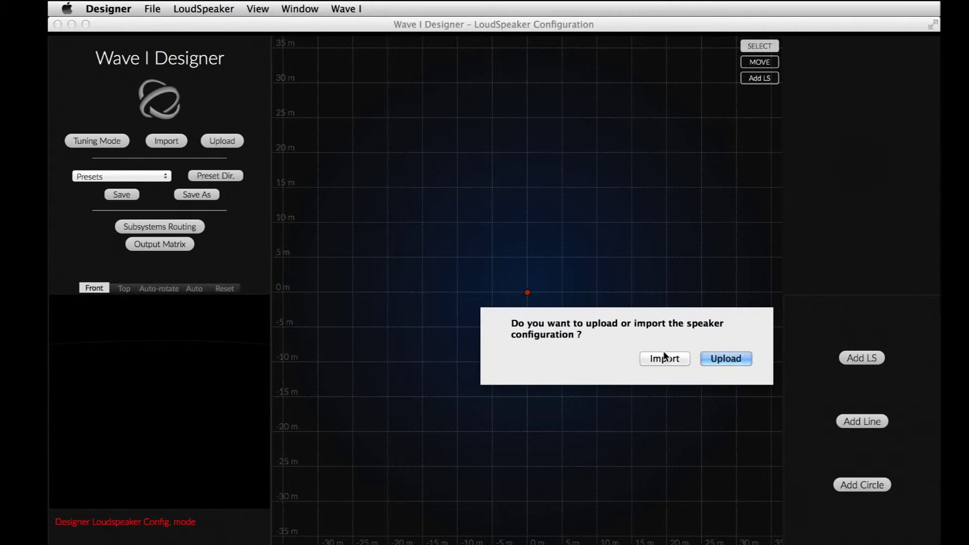
click(664, 359)
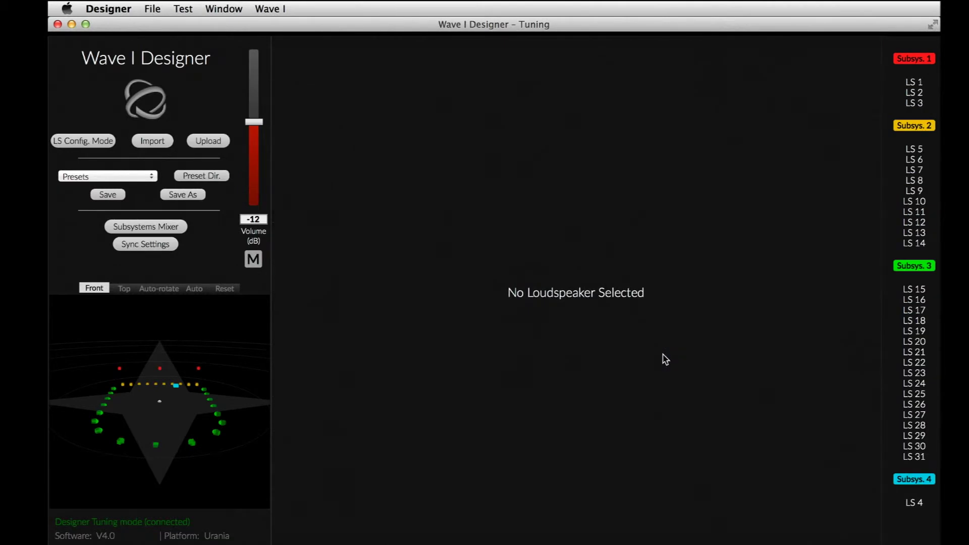
- Select LS 1 to show its 12-band EQ and crossovers at 497 and 1154 Hz
click(912, 84)
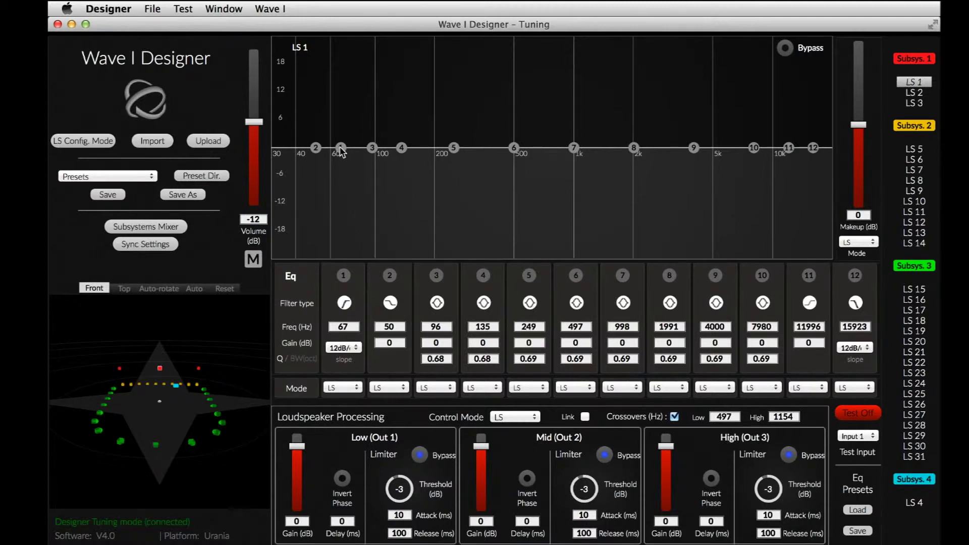
- Cut LS 1's band 2 to -9.3 dB at 124 Hz, band 5 to -2.6 dB at 335 Hz, and lower the low output gain
drag(341, 150, 395, 205)
click(345, 154)
click(465, 166)
drag(453, 147, 480, 159)
click(528, 277)
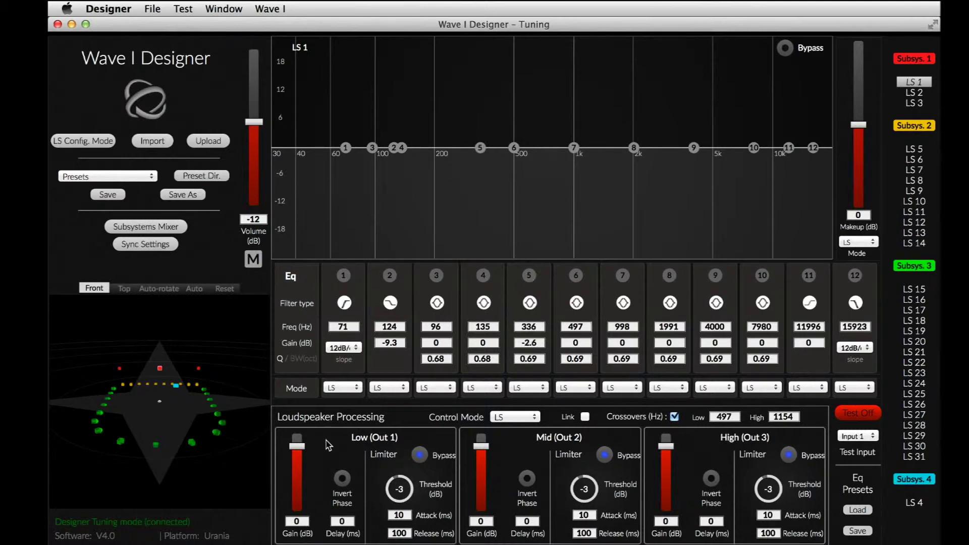
mouse_move(298, 446)
mouse_down()
mouse_move(299, 466)
mouse_move(299, 447)
mouse_up()
- Set band 1 to a 55 Hz, 36 dB/oct high-pass in All mode
drag(346, 148, 324, 148)
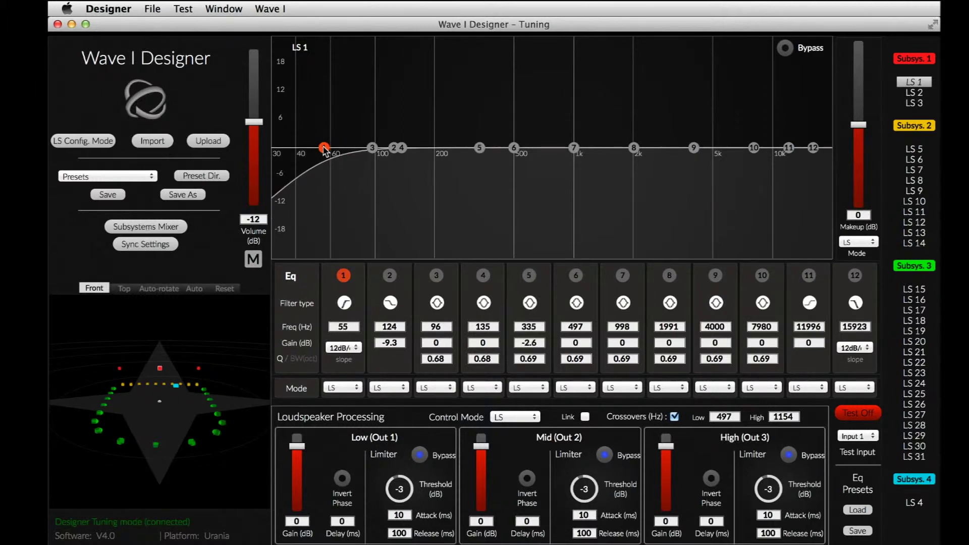
click(342, 349)
click(341, 373)
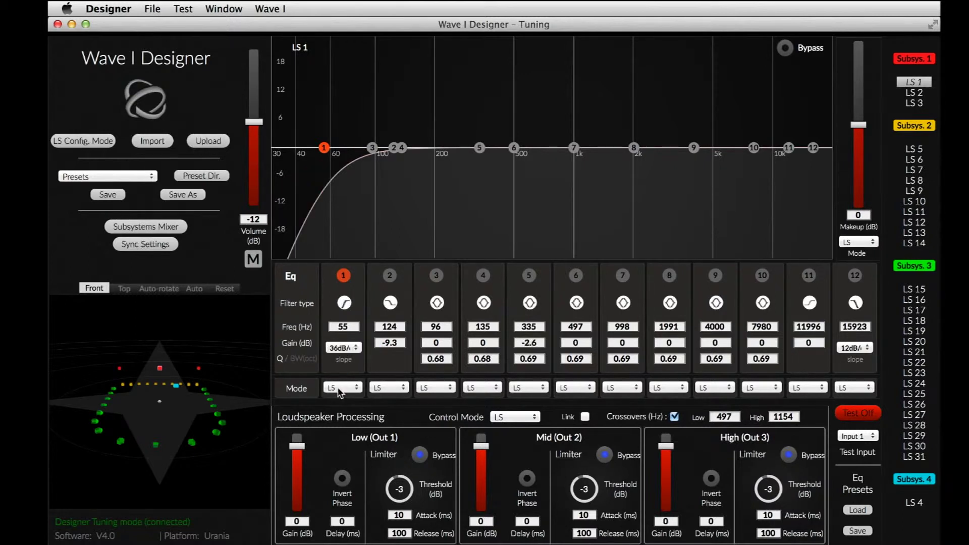
click(339, 388)
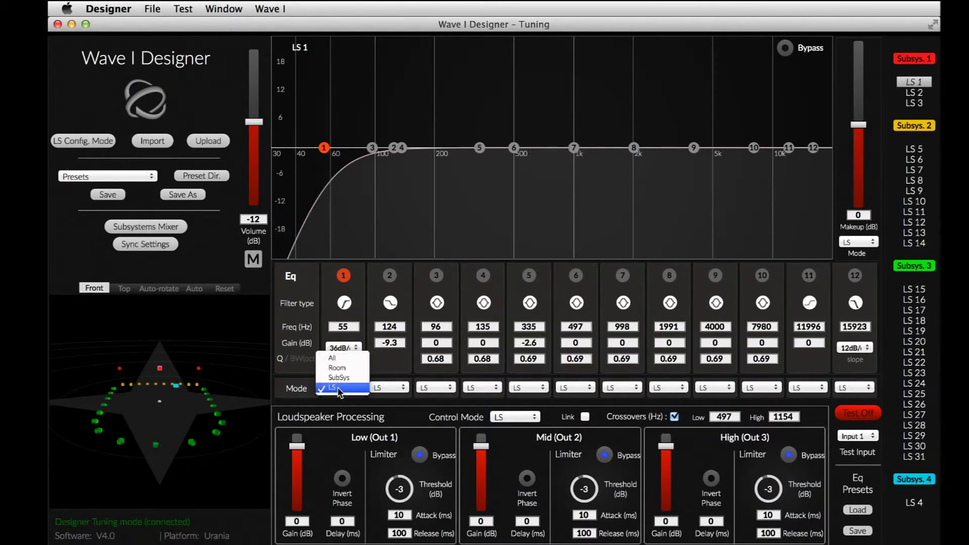
click(335, 359)
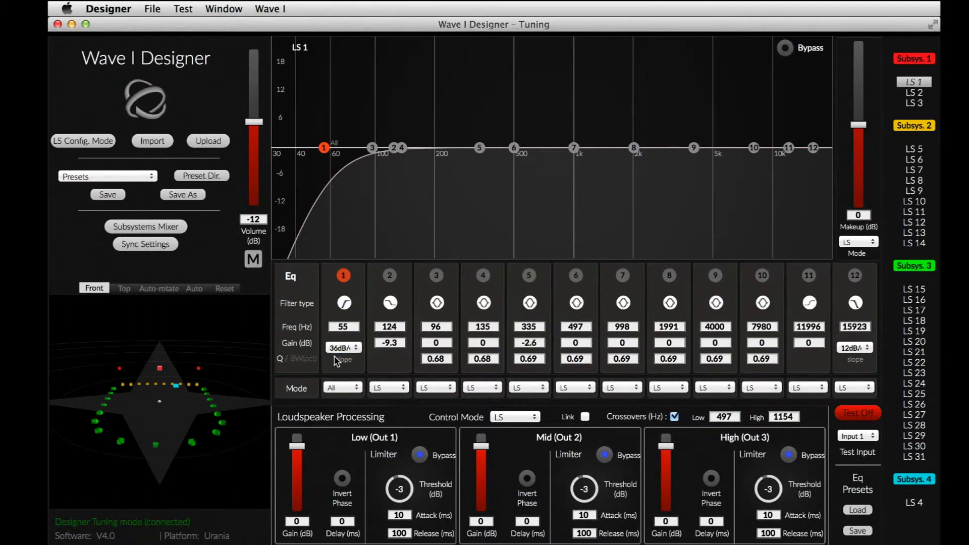
- Confirm LS 6 shares the 55 Hz high-pass, then return to LS 1
click(914, 159)
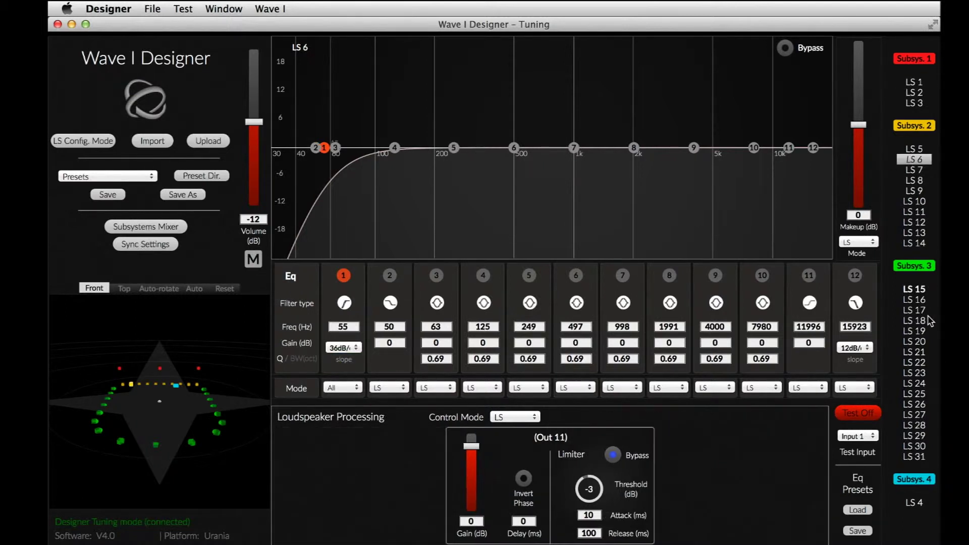
click(928, 342)
click(913, 82)
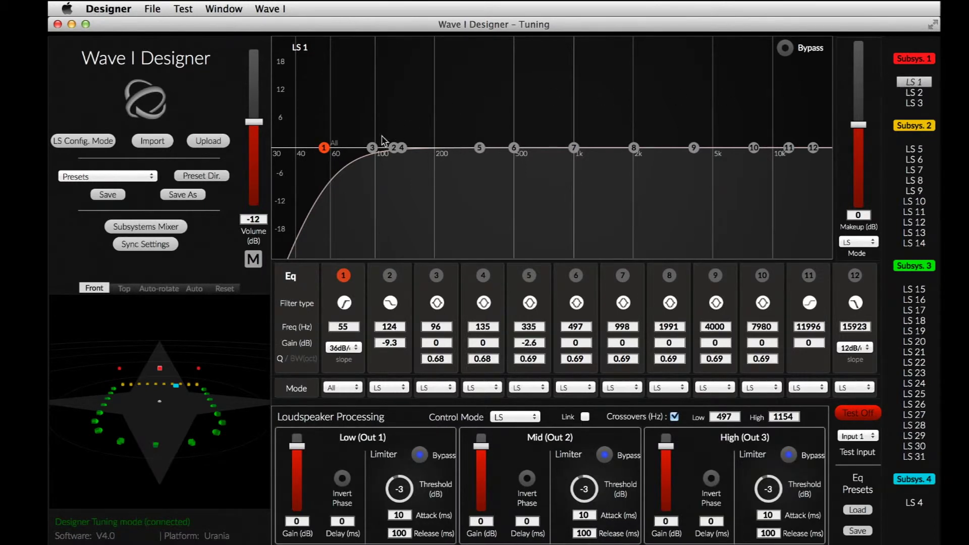
- Set band 3 to +4.8 dB at 5273 Hz and band 4 to -2.7 dB at 607 Hz, both in SubSys mode
drag(372, 147, 772, 125)
drag(402, 148, 531, 162)
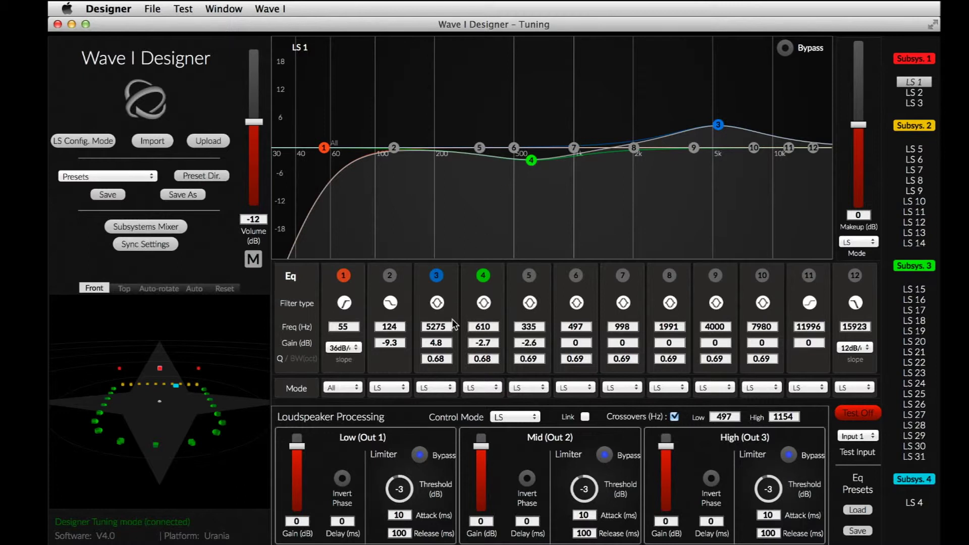
click(437, 387)
click(440, 378)
click(475, 390)
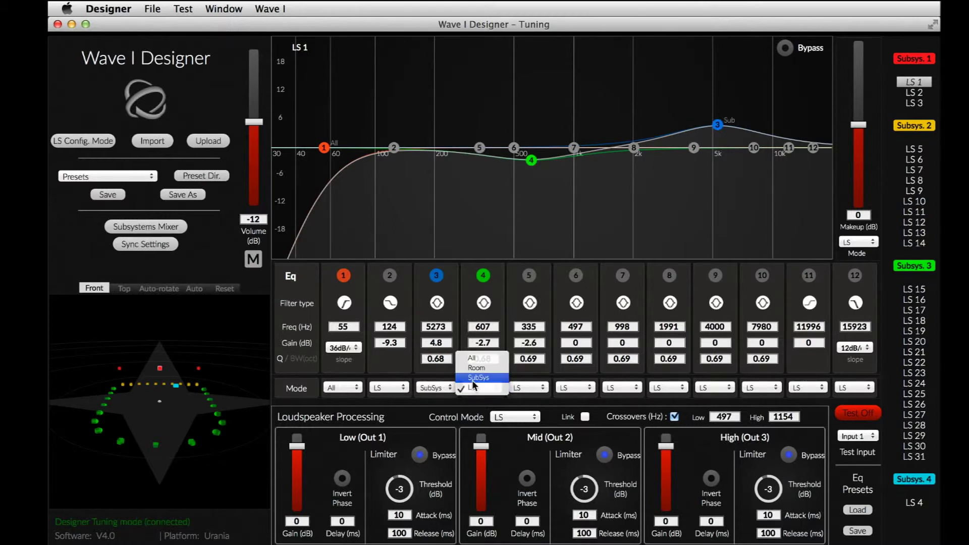
click(472, 379)
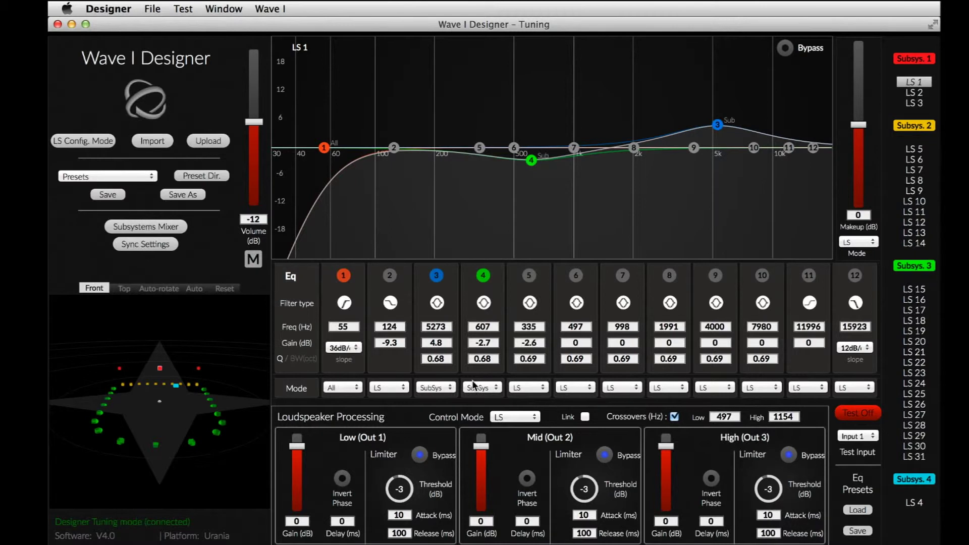
- Verify the shared bands on LS 2, LS 3 and LS 6, then return to LS 1
click(914, 93)
click(914, 103)
click(914, 160)
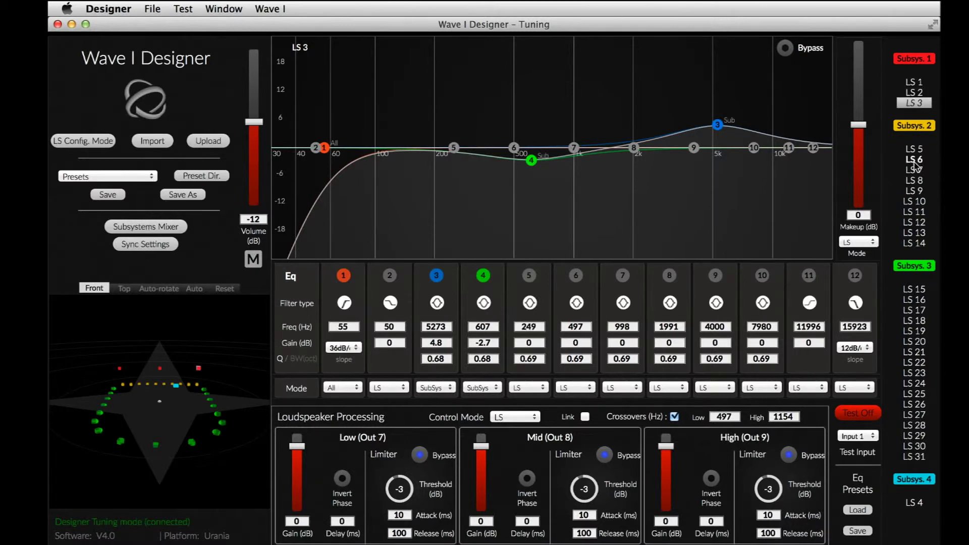
click(914, 85)
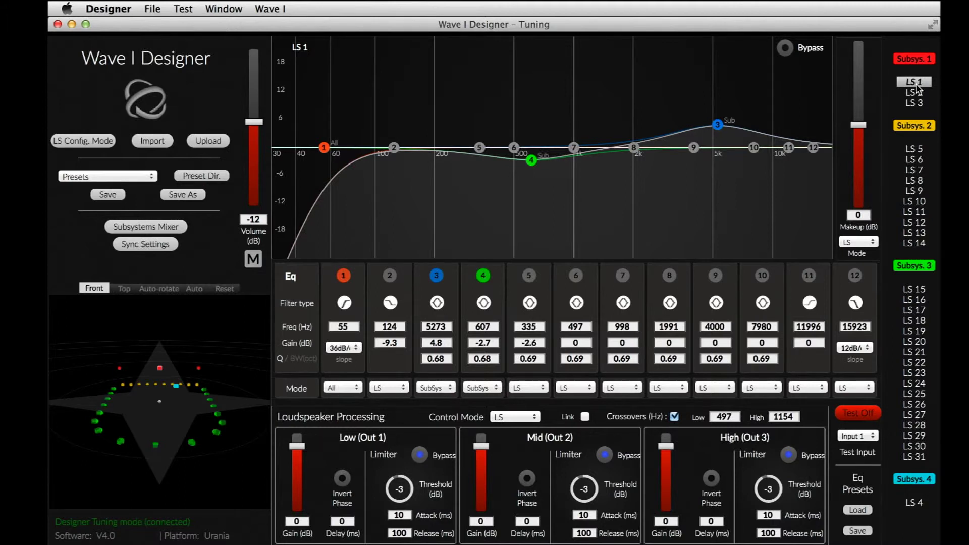
- Review the Control Mode choices and leave it set to LS
click(528, 419)
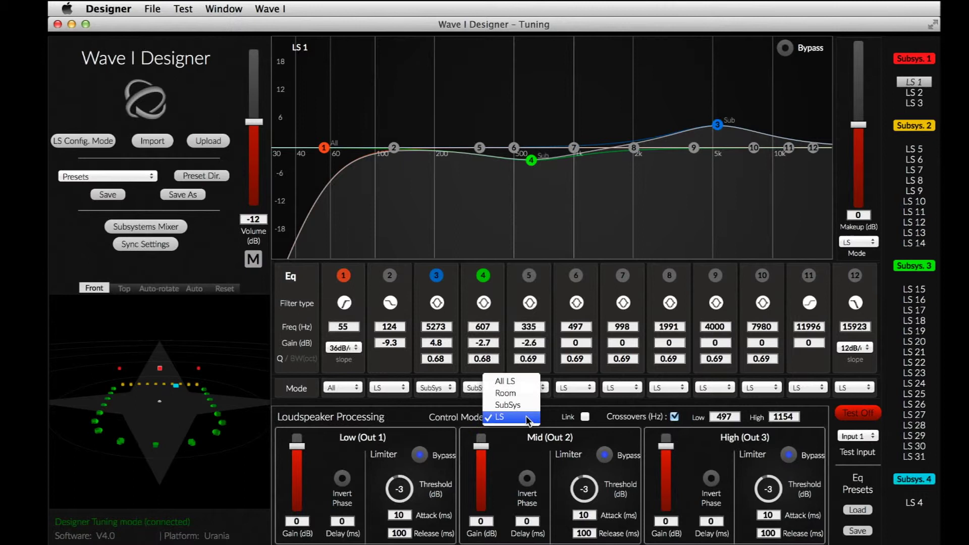
click(554, 427)
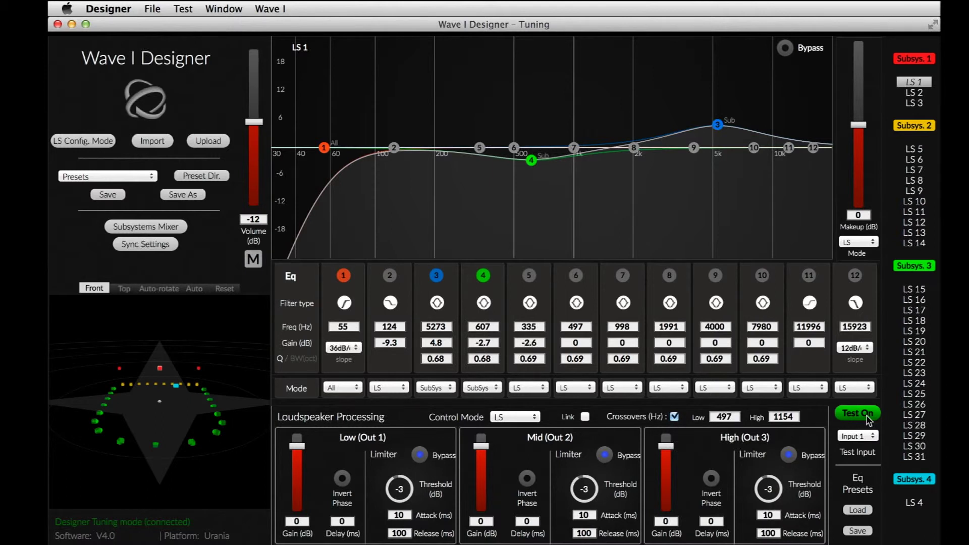
- Set the test signal input to Input 3
click(854, 436)
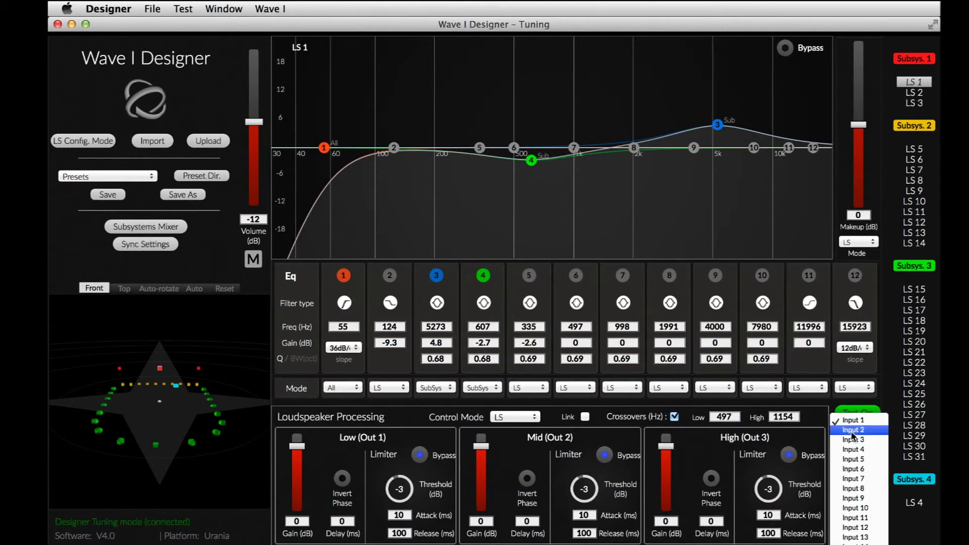
click(853, 430)
click(852, 436)
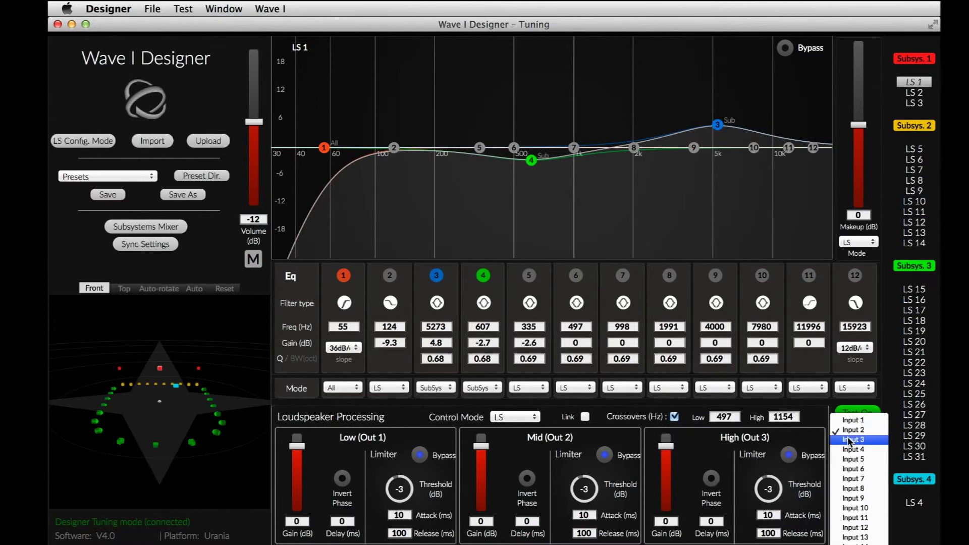
click(848, 439)
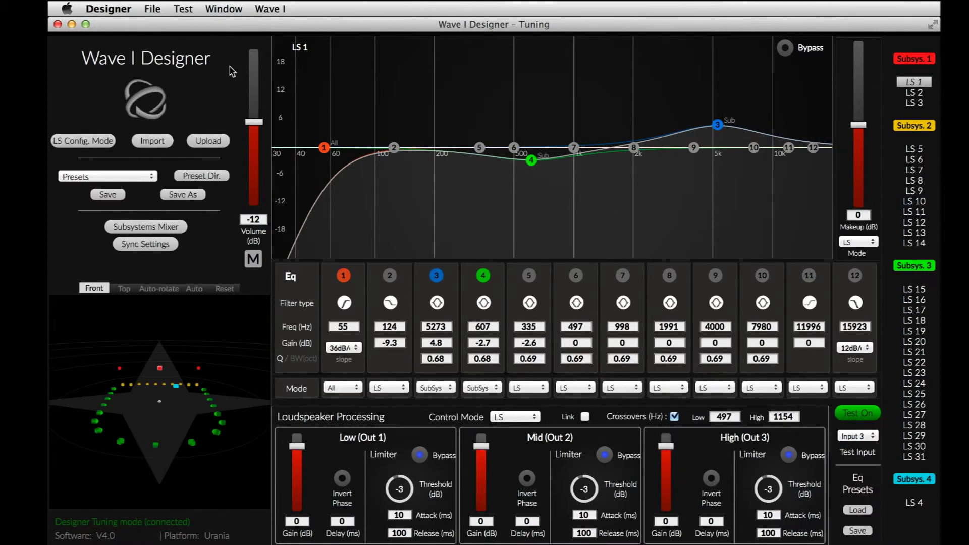
- Run the test through the Surround subsystem speakers, then stop the test signal
click(191, 9)
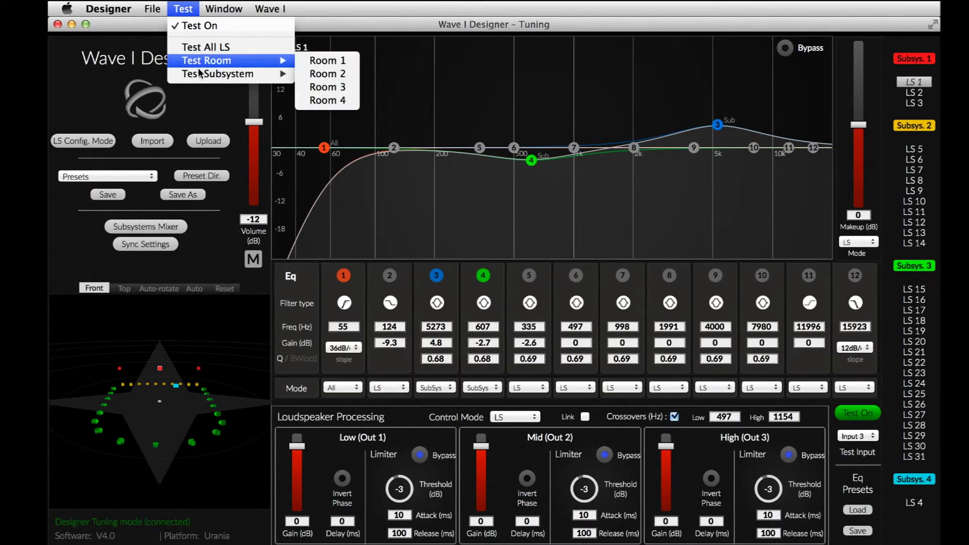
mouse_move(217, 74)
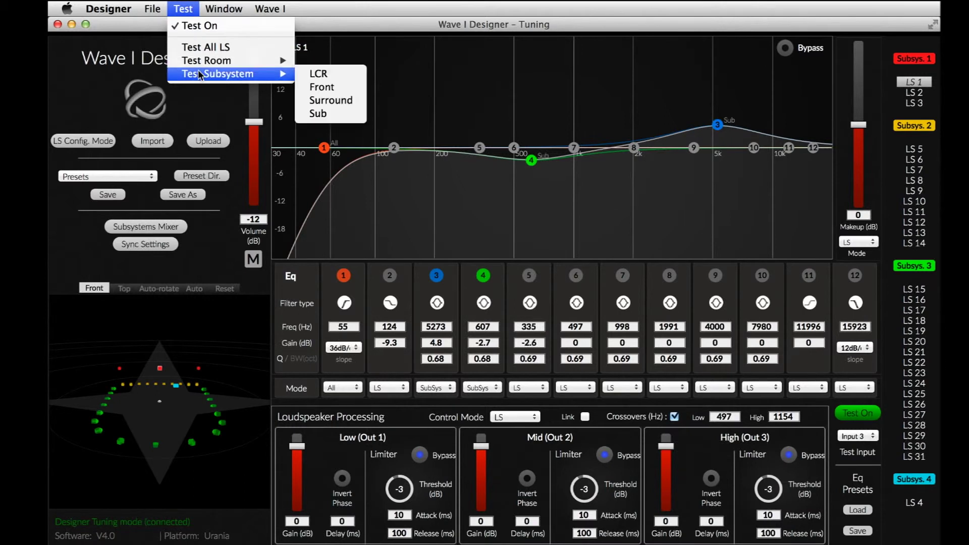
click(330, 97)
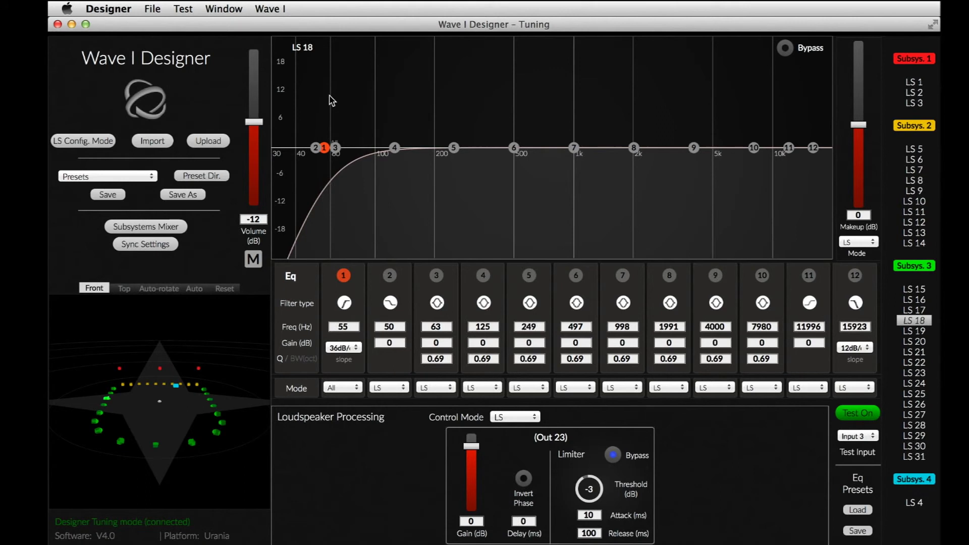
click(855, 414)
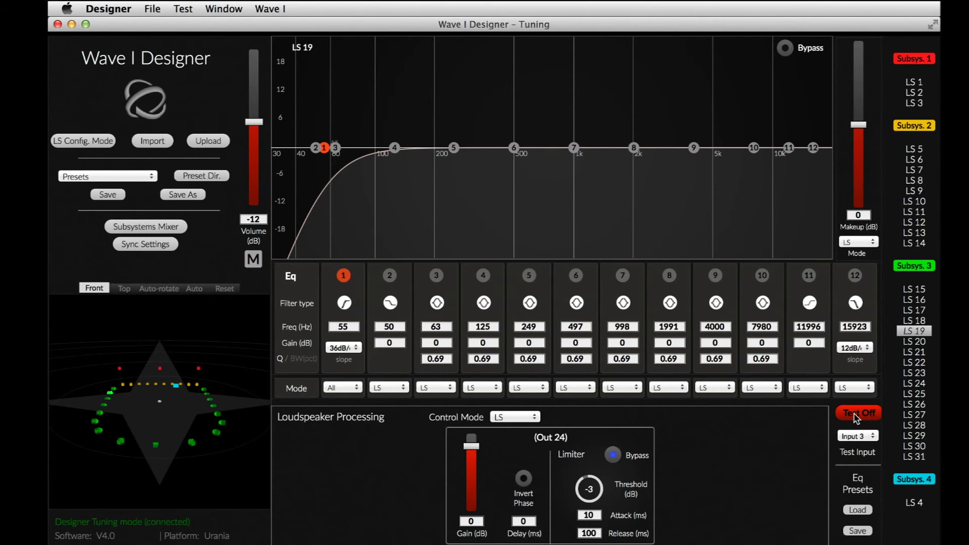
click(158, 243)
click(511, 249)
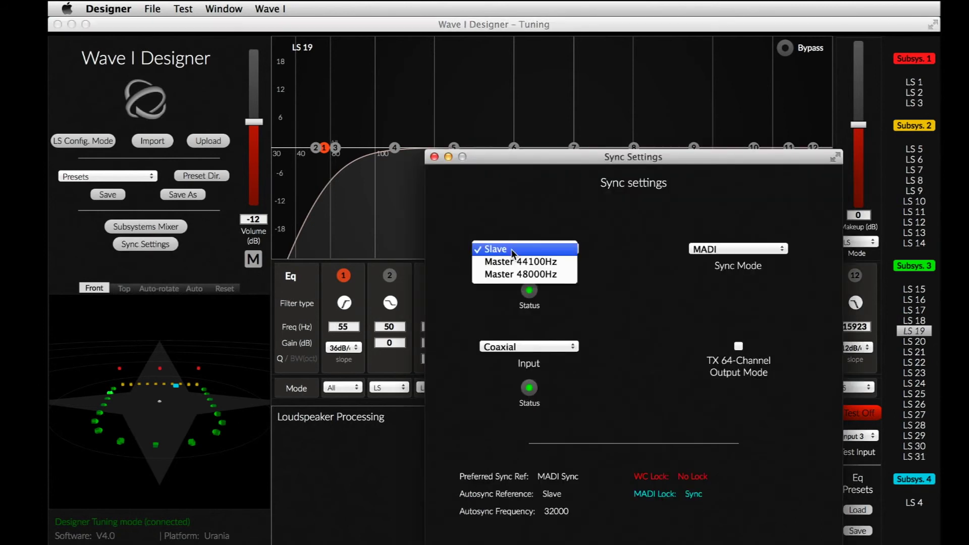
click(612, 266)
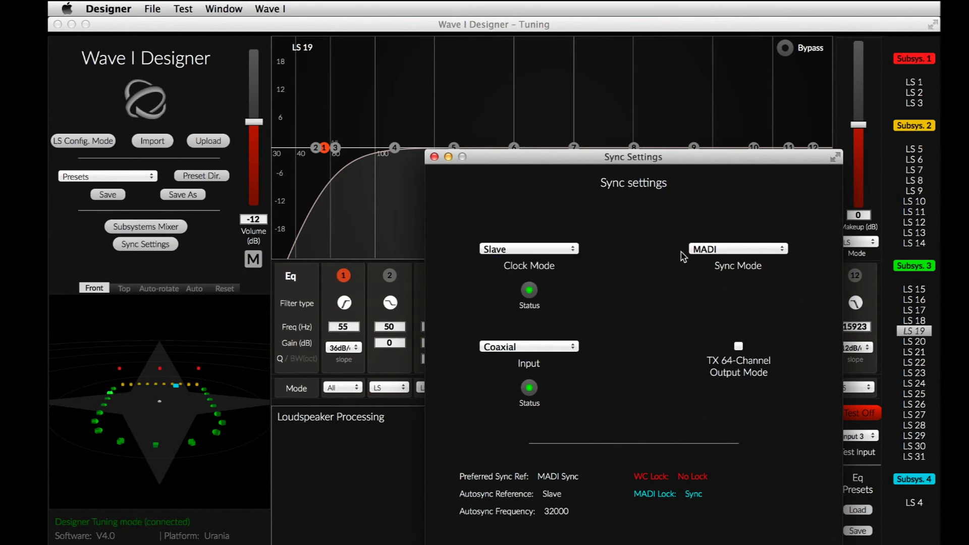
click(707, 250)
click(655, 252)
click(434, 157)
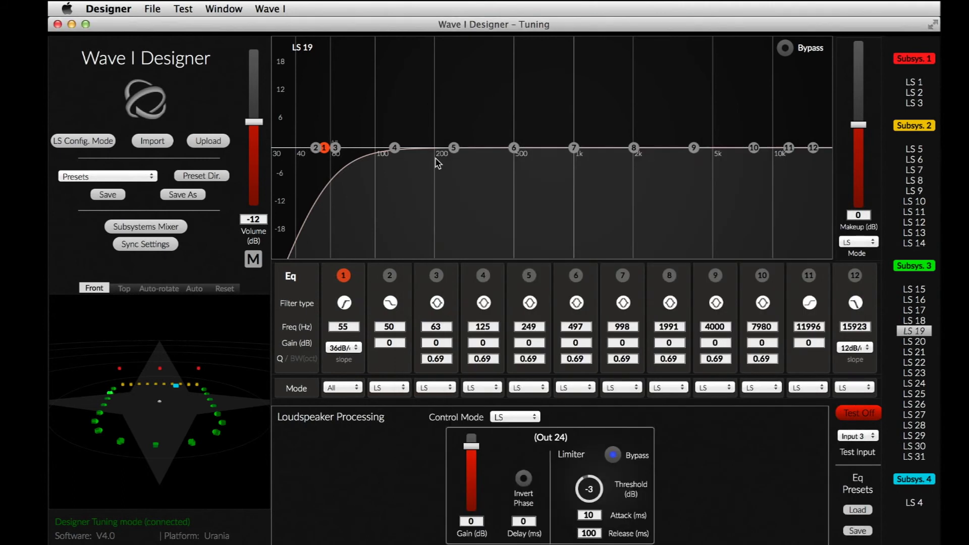